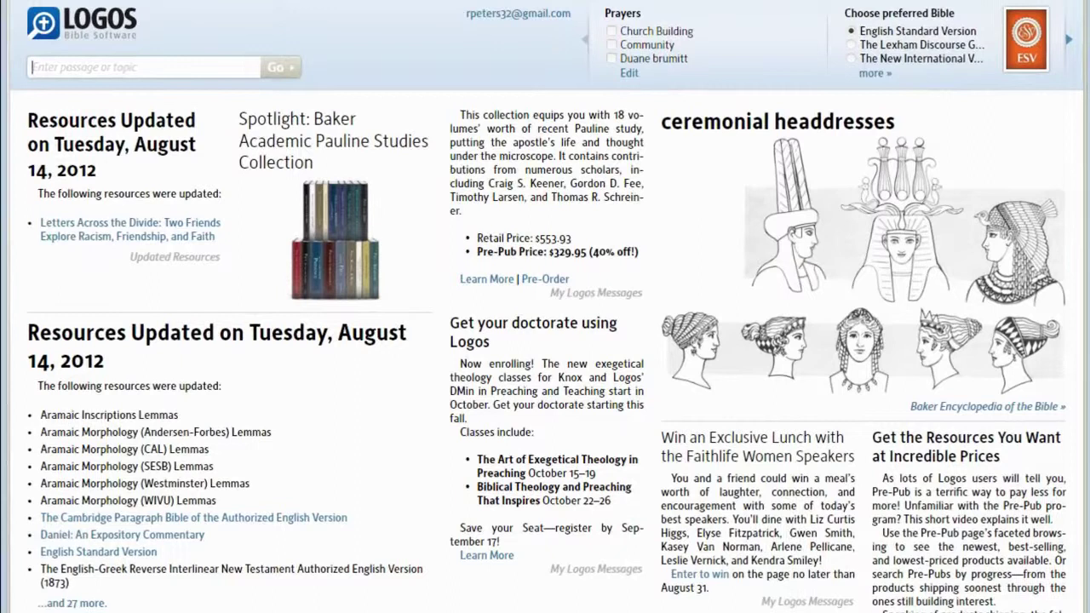
# Open 88 Great Daddy-Daughter Dates, then 1000 Bible Images, from the Library.
pyautogui.click(111, 4)
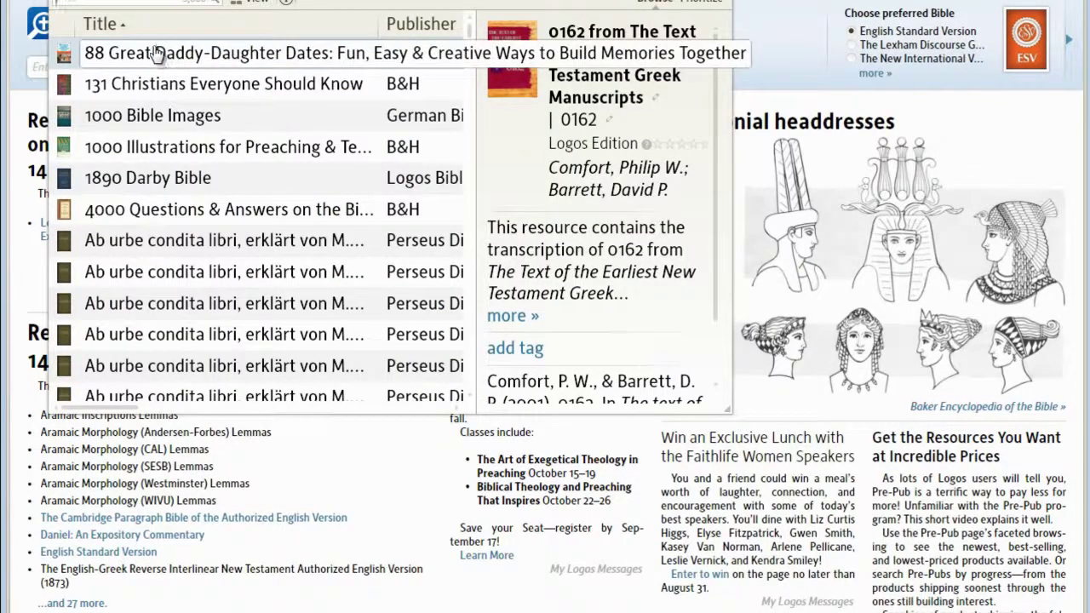
pyautogui.click(354, 70)
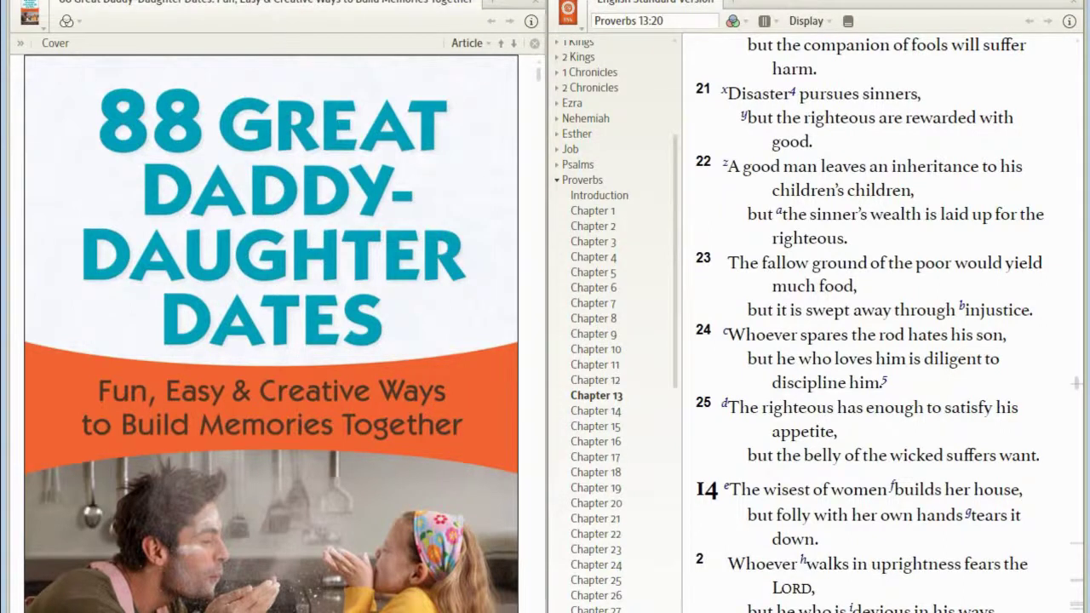
pyautogui.hotkey('ctrl', 'shift', 'l')
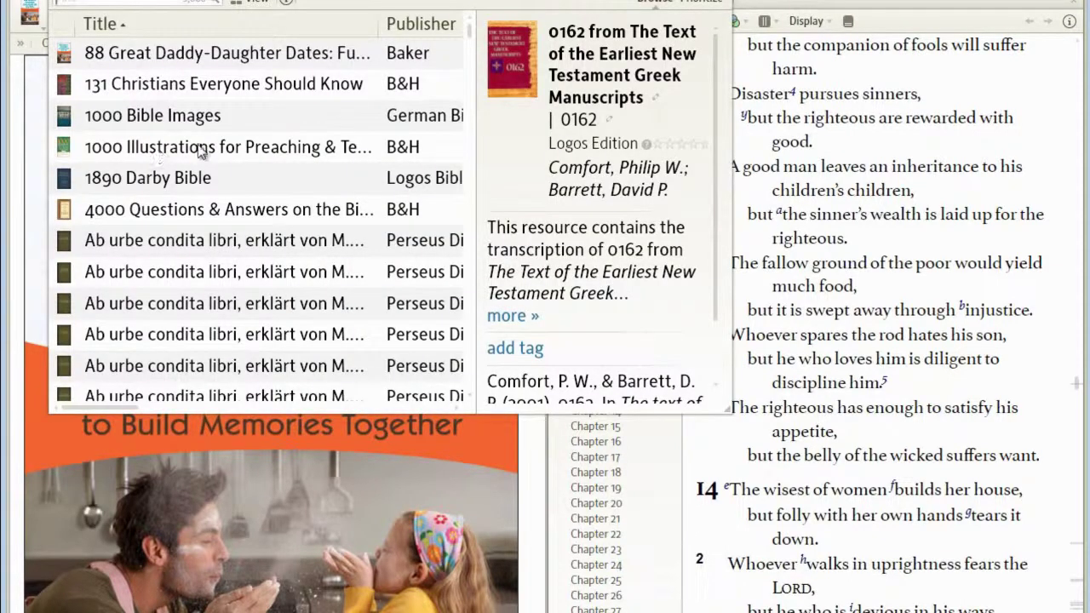
pyautogui.click(254, 117)
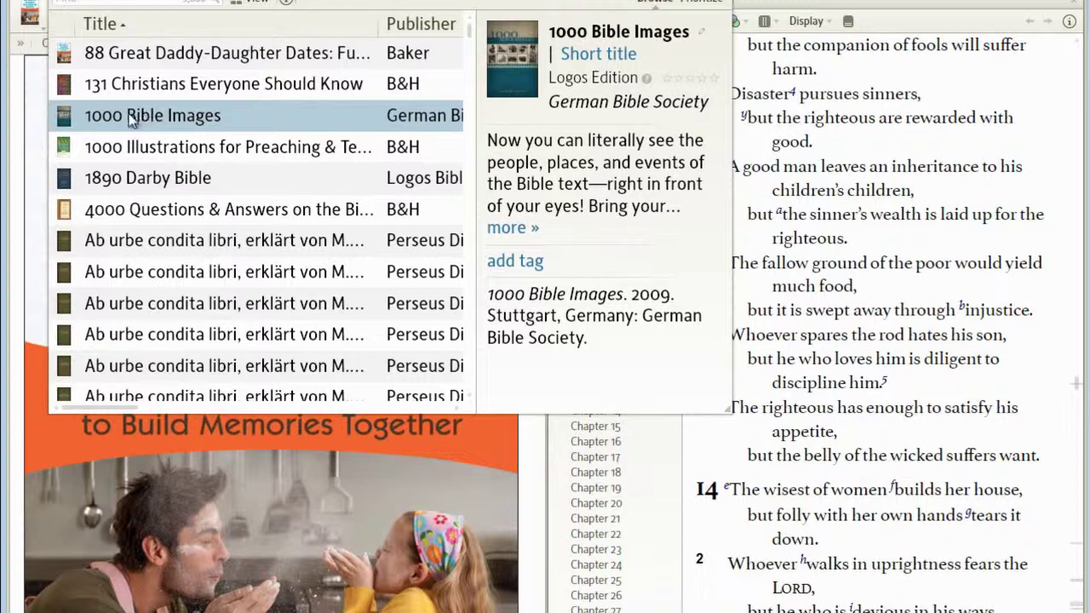
pyautogui.doubleClick(106, 117)
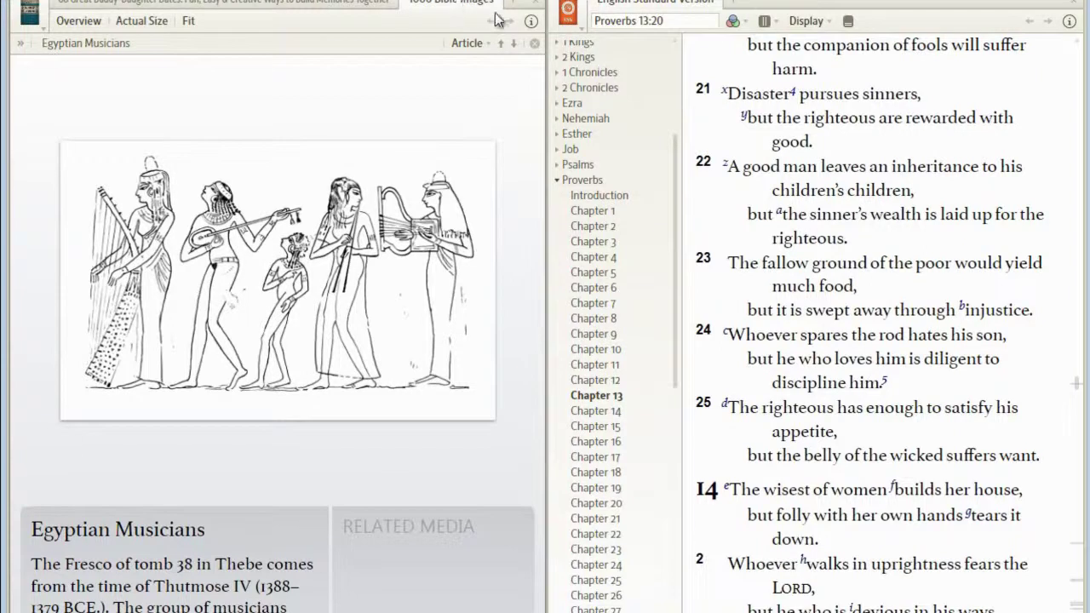
# Drag the 1000 Bible Images tab out into its own middle panel.
pyautogui.moveTo(563, 13)
pyautogui.mouseDown()
pyautogui.moveTo(565, 149)
pyautogui.moveTo(545, 156)
pyautogui.mouseUp()
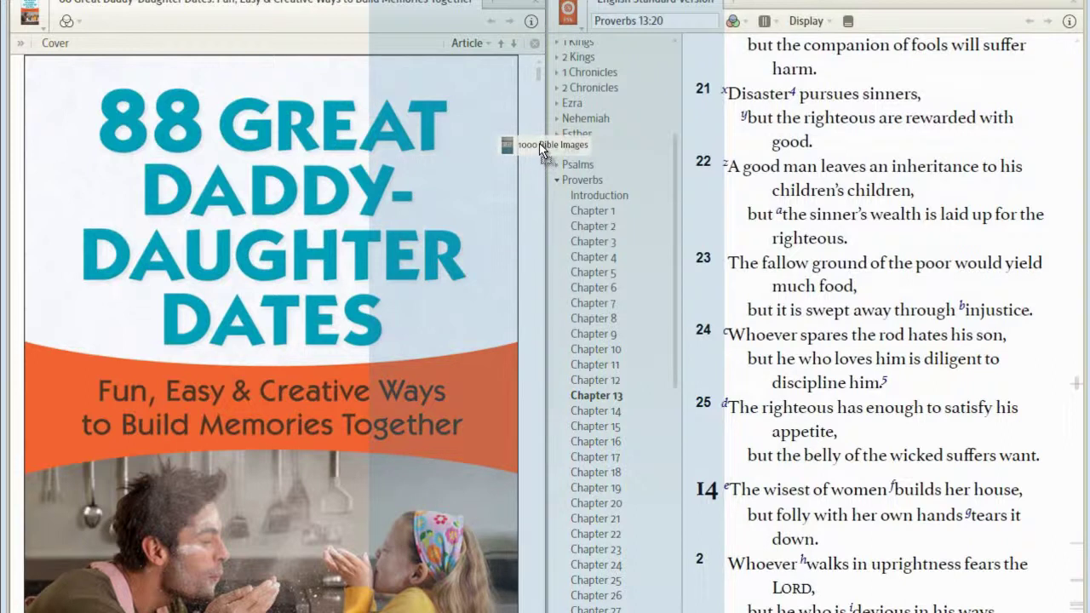
pyautogui.moveTo(545, 155); pyautogui.dragTo(536, 150)
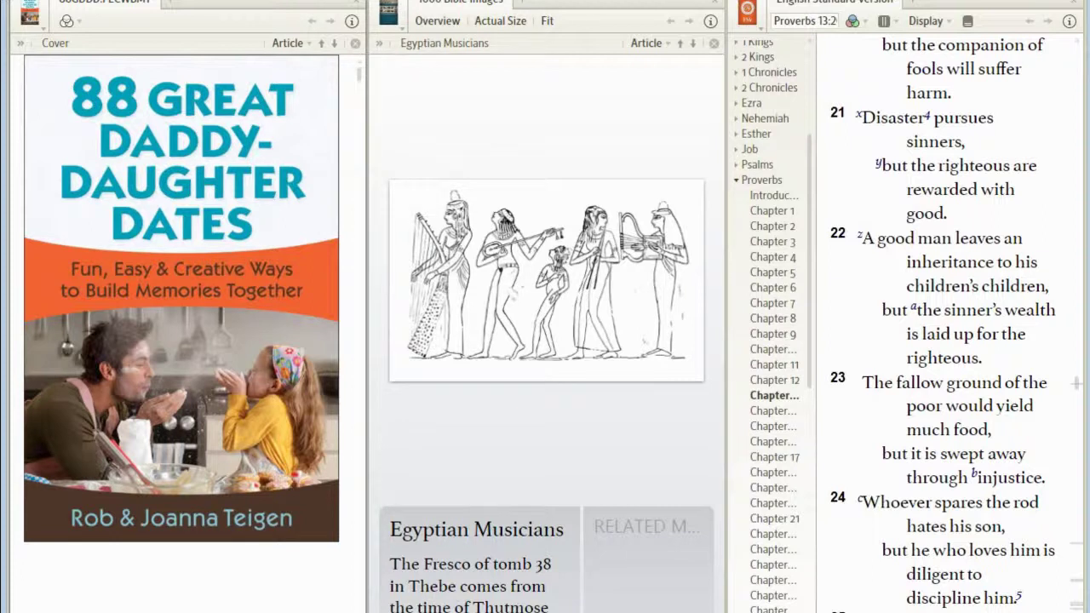
# Apply the stacked-rows tile layout and make the Daddy-Daughter Dates panel taller.
pyautogui.click(639, 0)
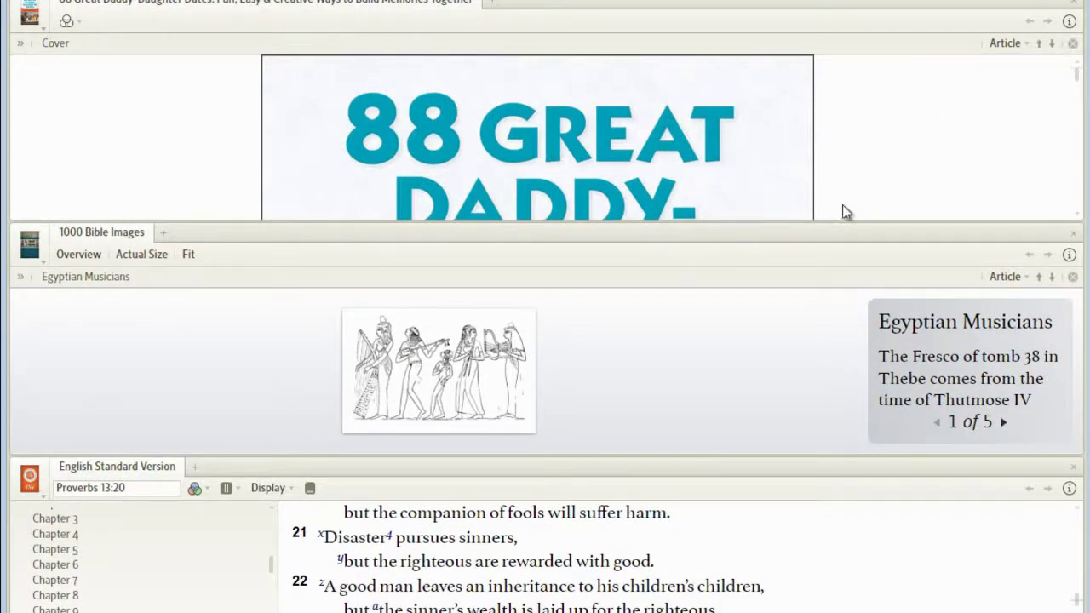
pyautogui.moveTo(834, 221)
pyautogui.mouseDown()
pyautogui.moveTo(815, 281)
pyautogui.moveTo(810, 261)
pyautogui.mouseUp()
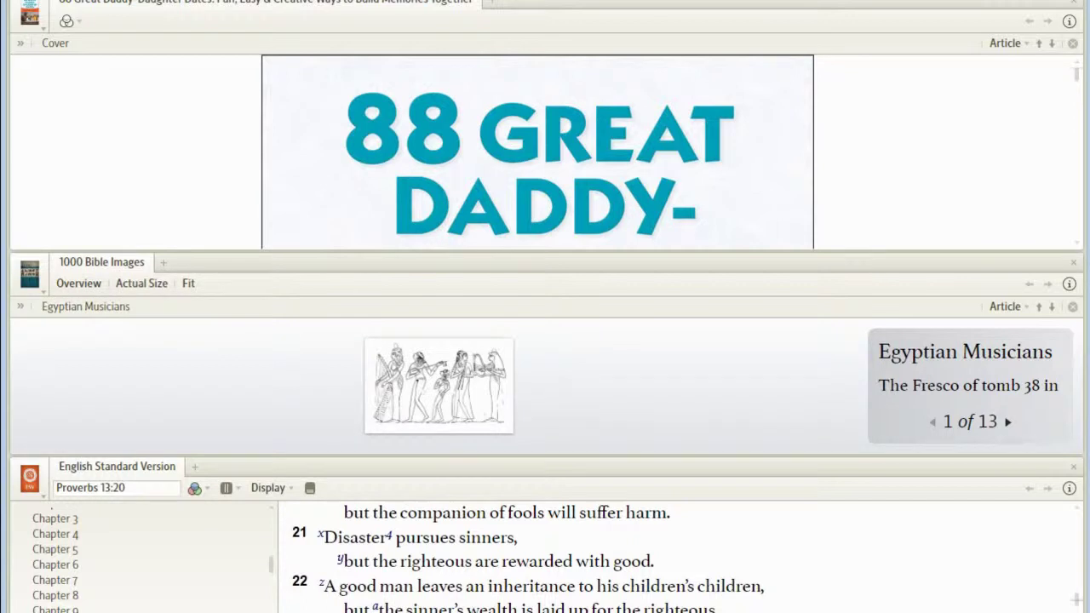
# Apply the one-left, two-stacked-right tile layout with the ESV on the left.
pyautogui.click(852, 1)
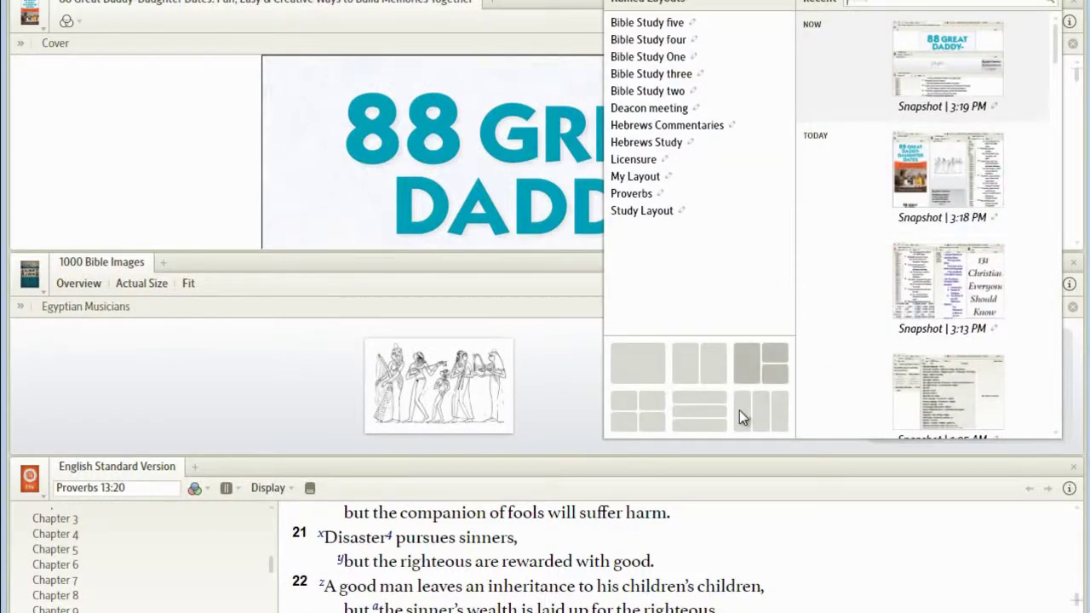
pyautogui.click(644, 413)
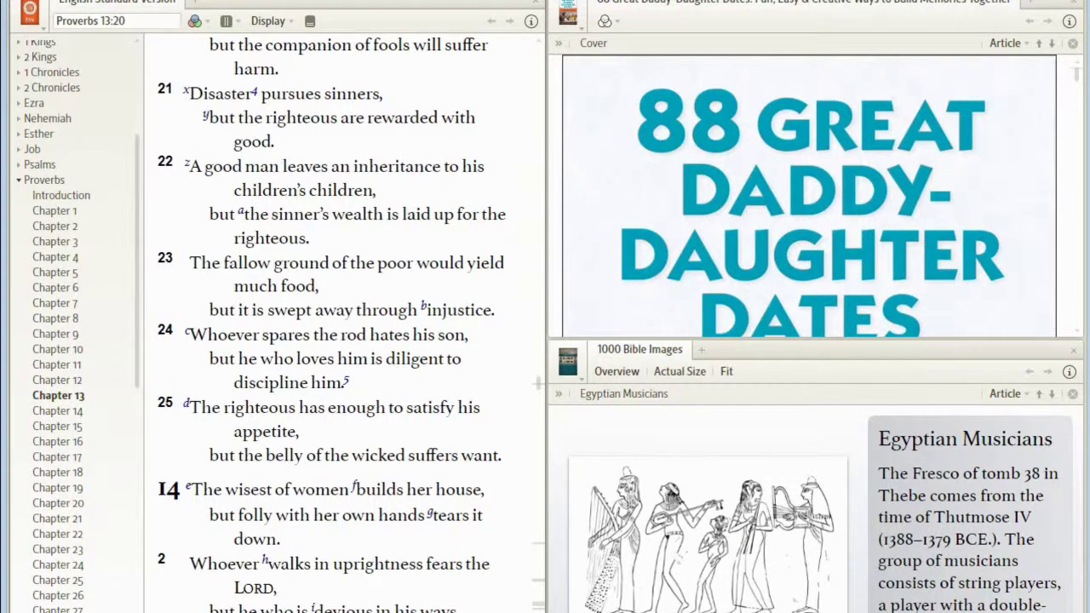
pyautogui.click(1023, 2)
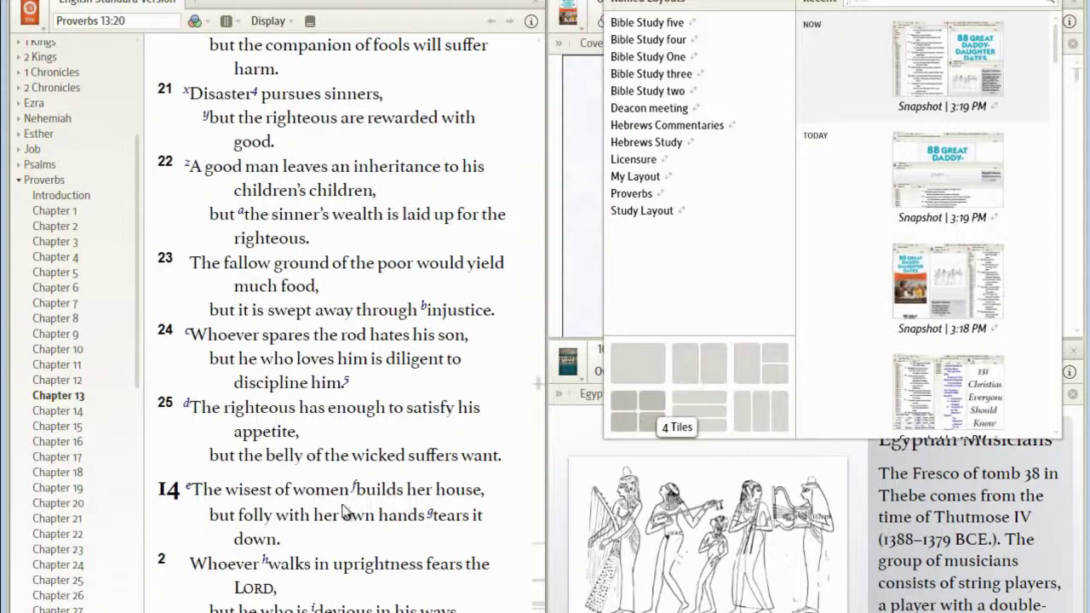
pyautogui.press('Escape')
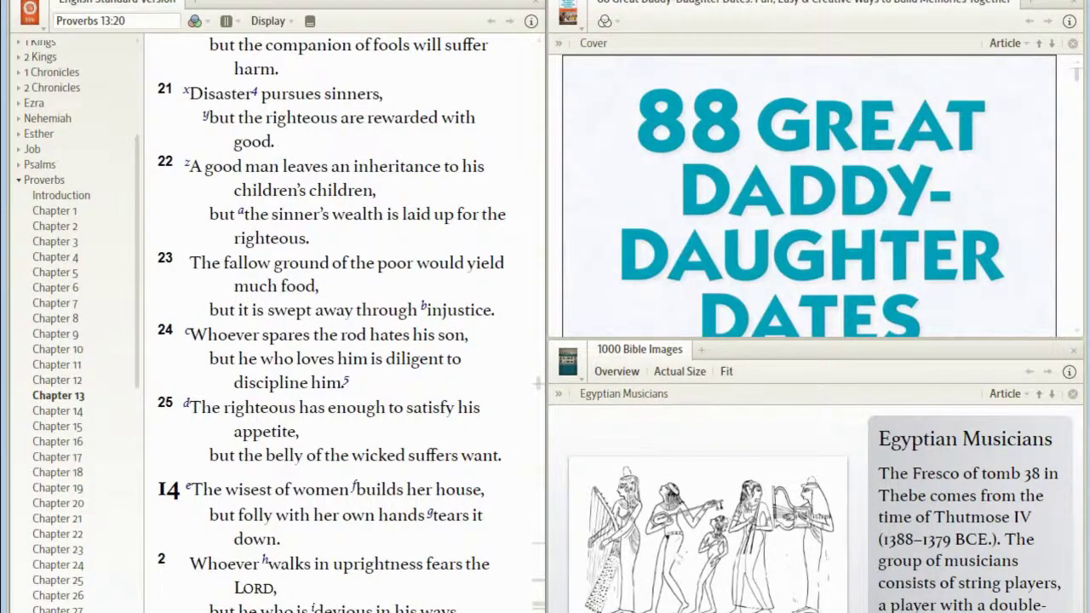
pyautogui.hotkey('ctrl', 'shift', 'l')
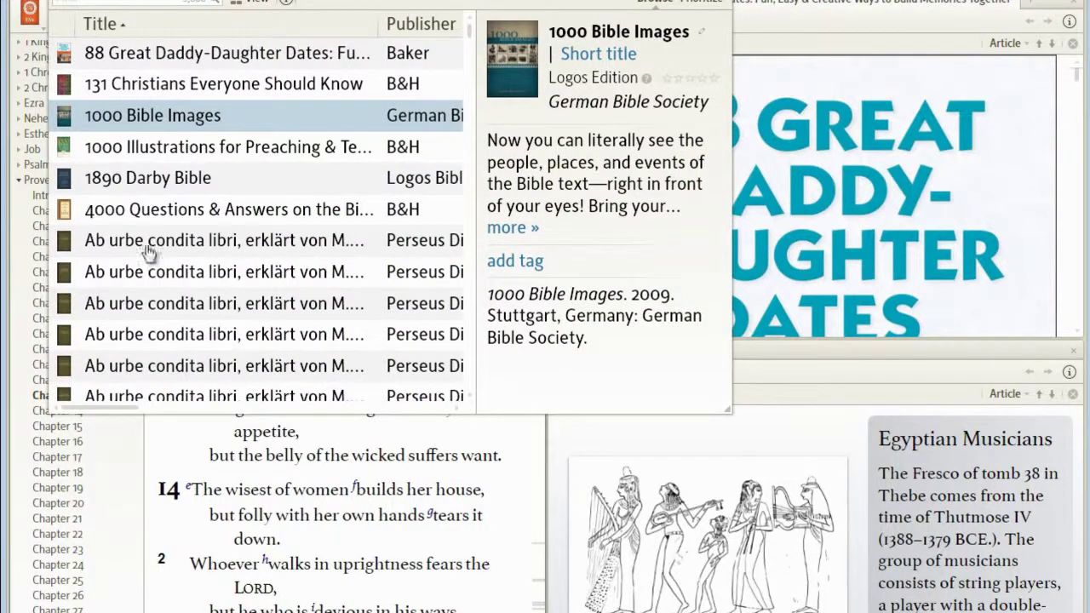
# Open 12 Essential Skills for Great Preaching from the top of the Library list.
pyautogui.click(499, 511)
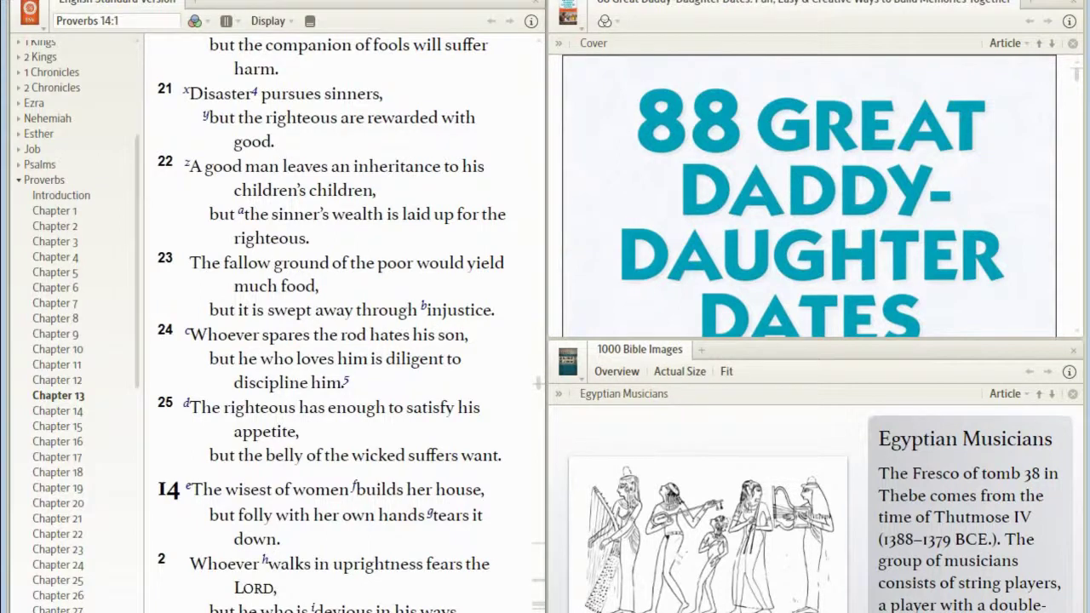
pyautogui.click(68, 0)
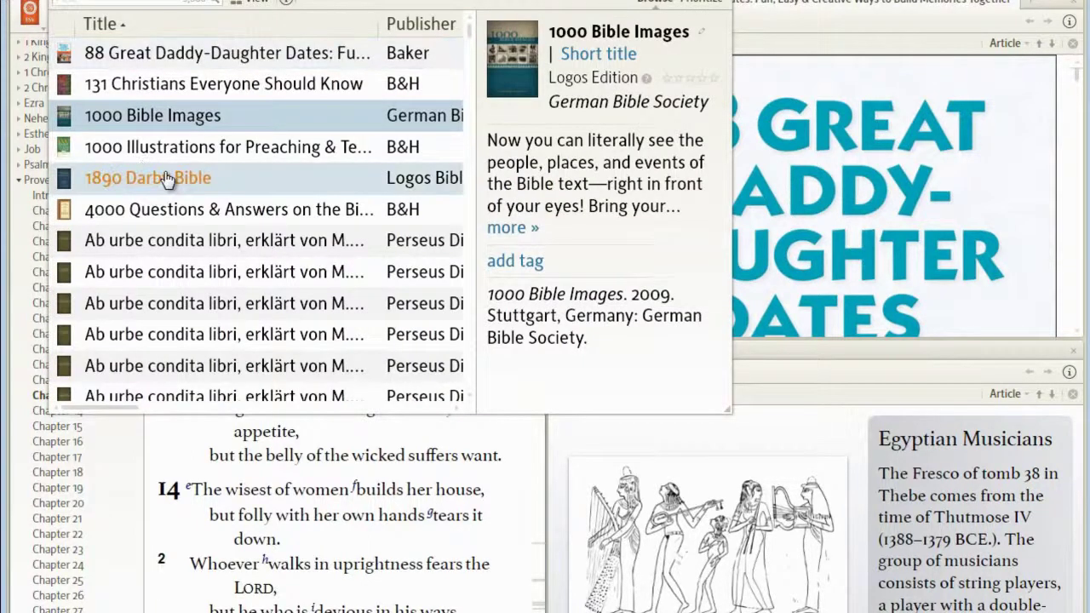
pyautogui.scroll(-2, 166, 179)
pyautogui.scroll(1, 166, 179)
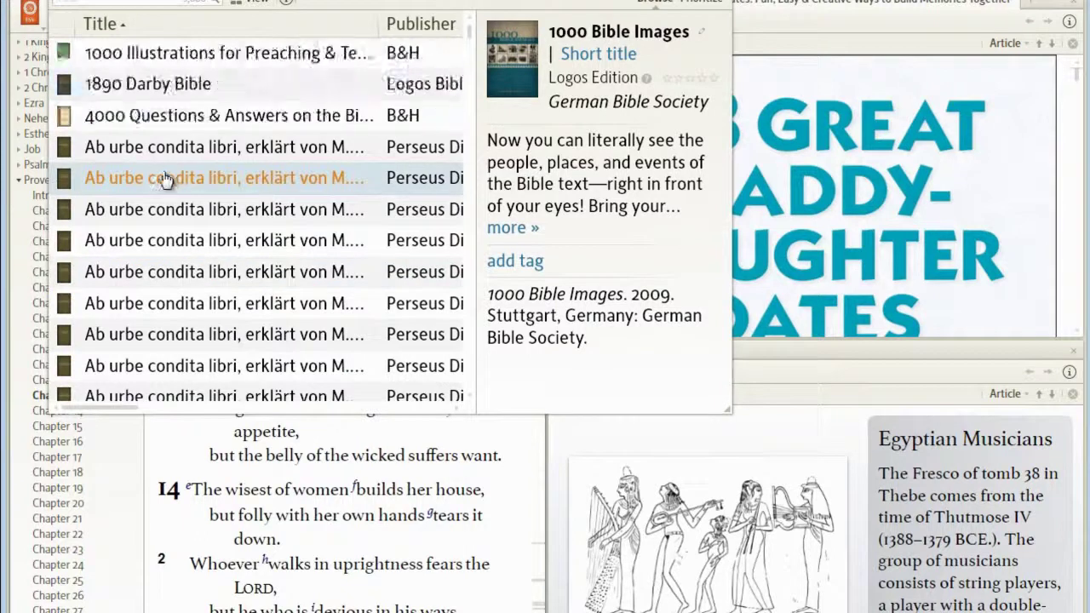
pyautogui.scroll(4, 164, 175)
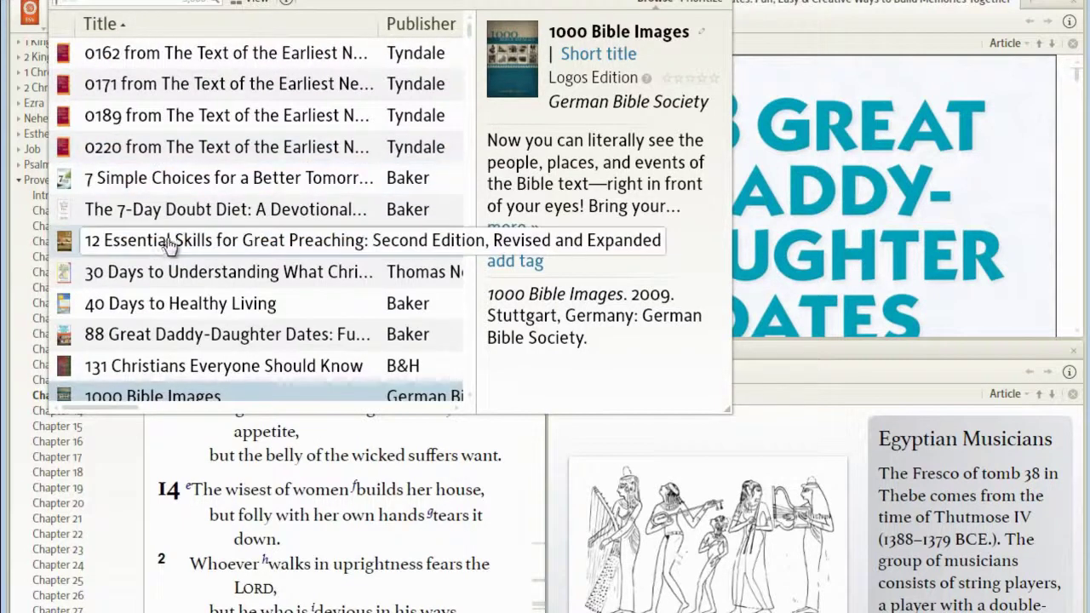
pyautogui.click(218, 244)
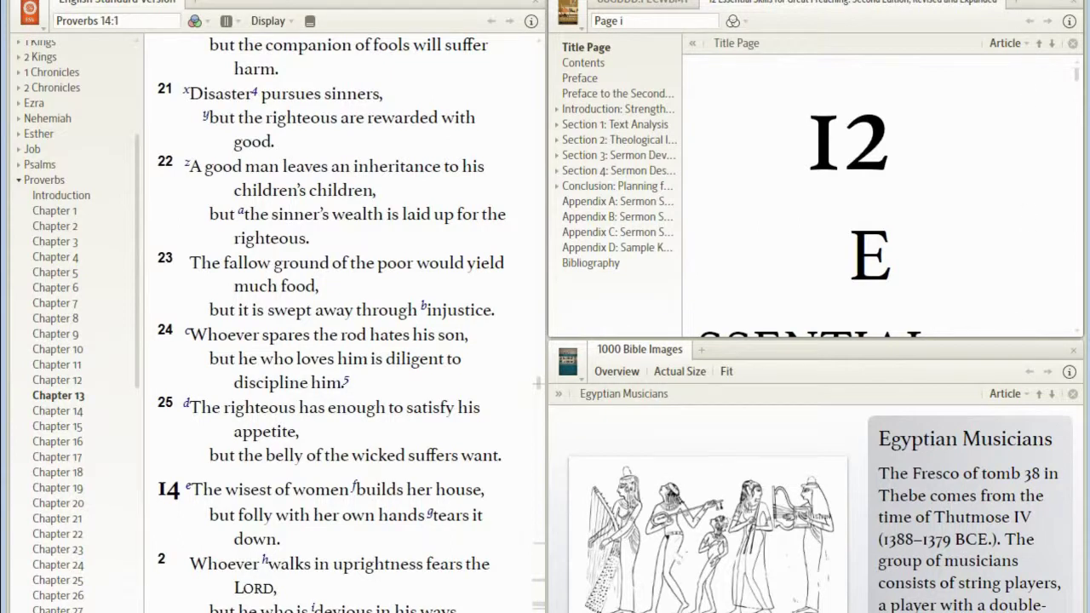
# Switch the workspace to the 4 Tiles layout.
pyautogui.click(648, 2)
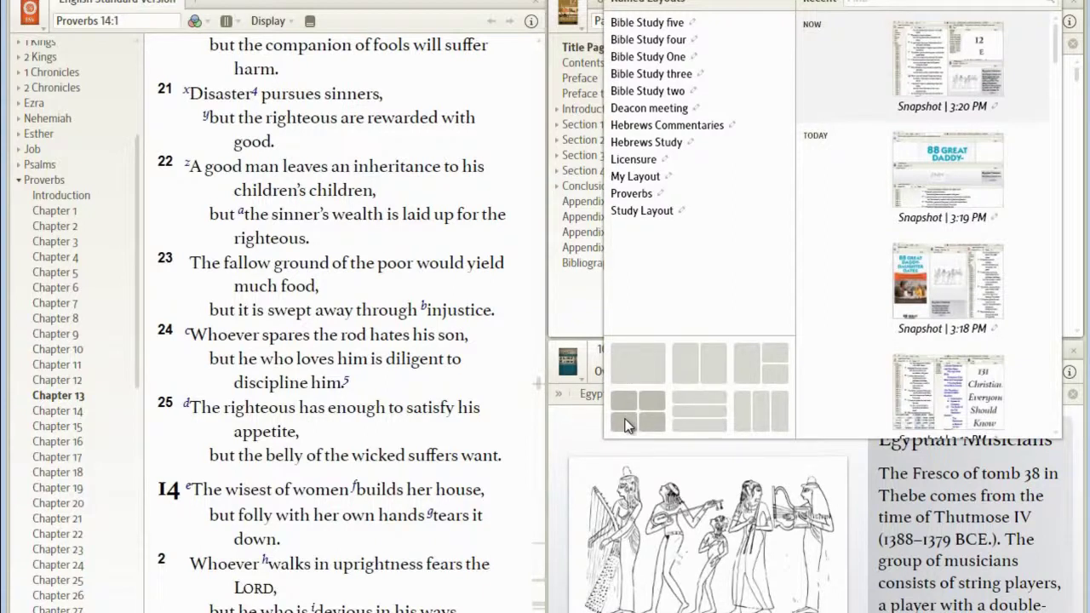
pyautogui.press('Escape')
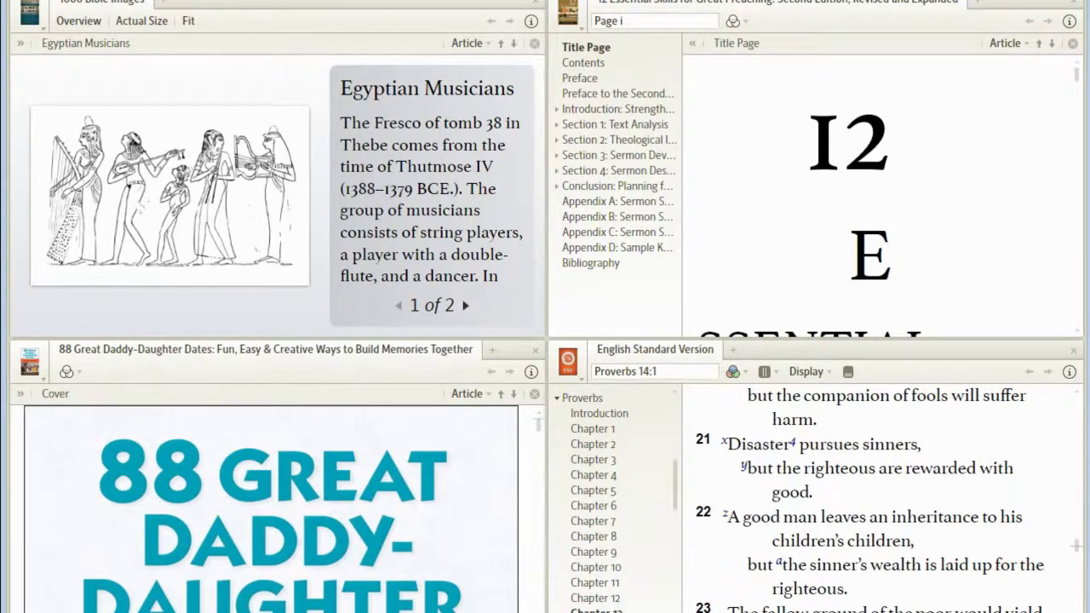
pyautogui.click(617, 2)
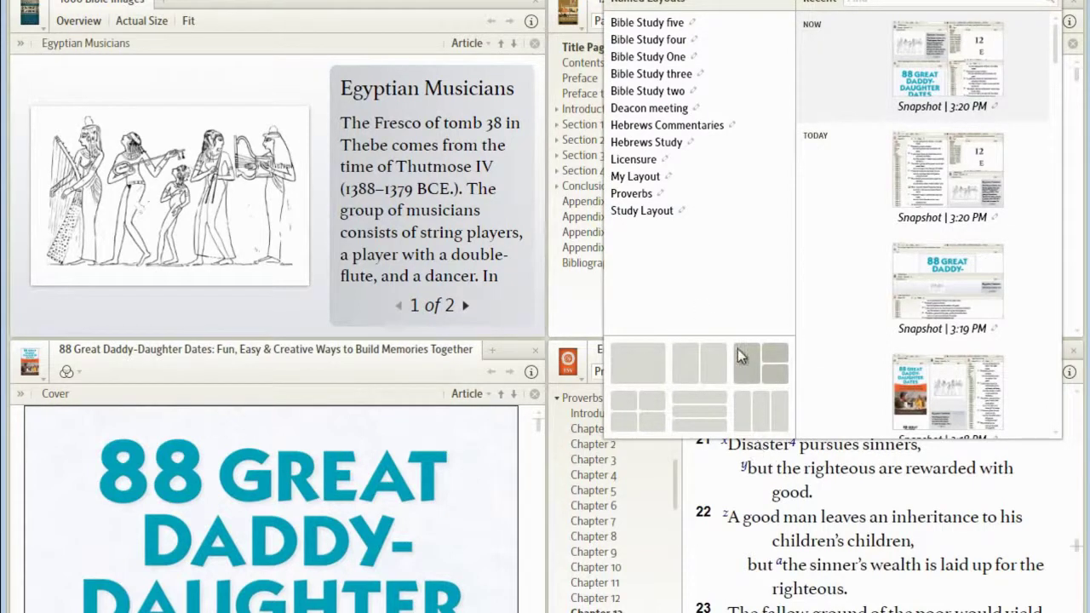
# Apply the one-large-left, two-stacked-right layout with Bible images on the left.
pyautogui.press('Escape')
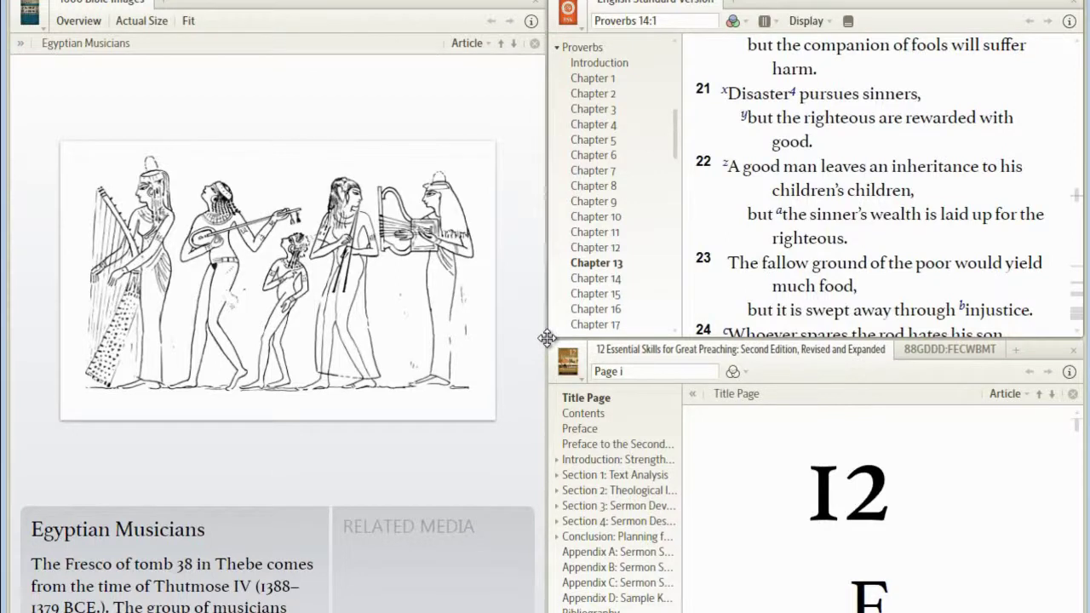
# Drag the splitter so the preaching book panel gets more height.
pyautogui.moveTo(547, 338)
pyautogui.mouseDown()
pyautogui.moveTo(547, 309)
pyautogui.moveTo(471, 308)
pyautogui.moveTo(572, 395)
pyautogui.moveTo(584, 304)
pyautogui.moveTo(591, 376)
pyautogui.moveTo(584, 267)
pyautogui.moveTo(584, 341)
pyautogui.moveTo(602, 283)
pyautogui.mouseUp()
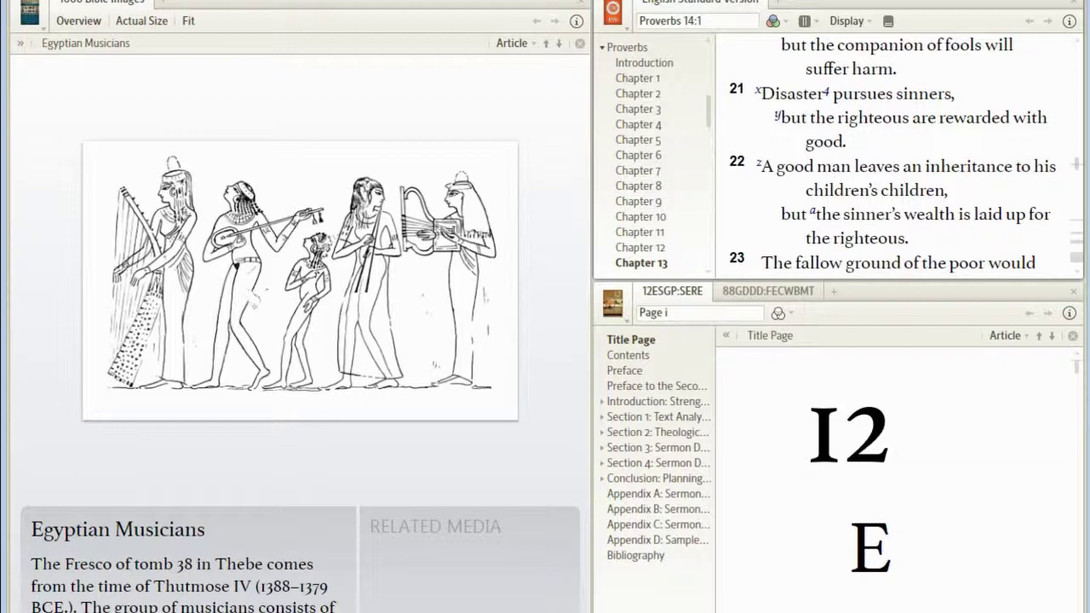
pyautogui.click(621, 1)
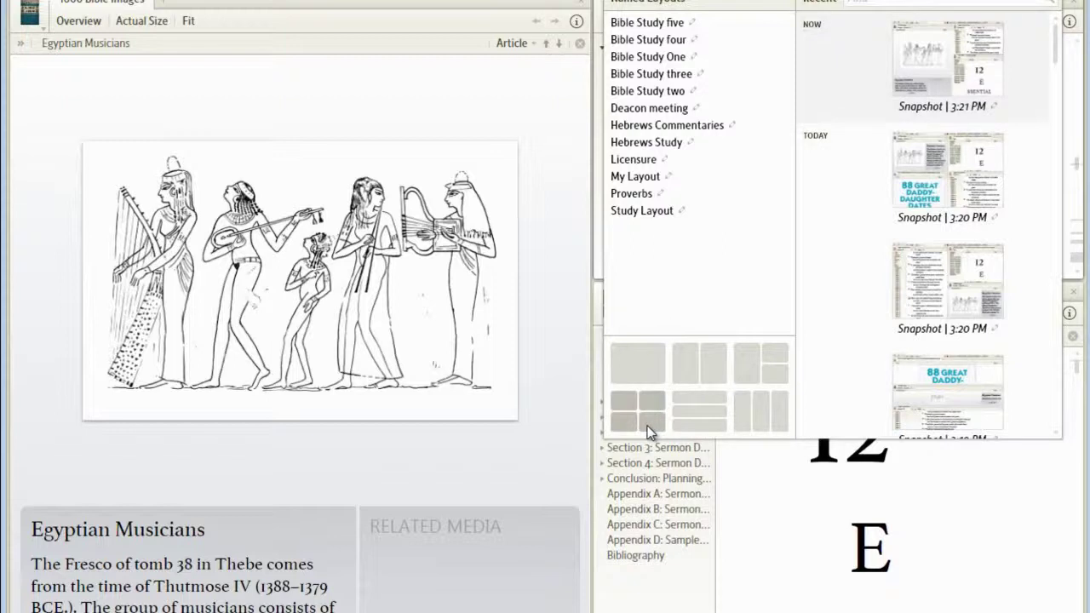
# Reapply 4 Tiles, widening the left column and heightening the top row.
pyautogui.click(648, 425)
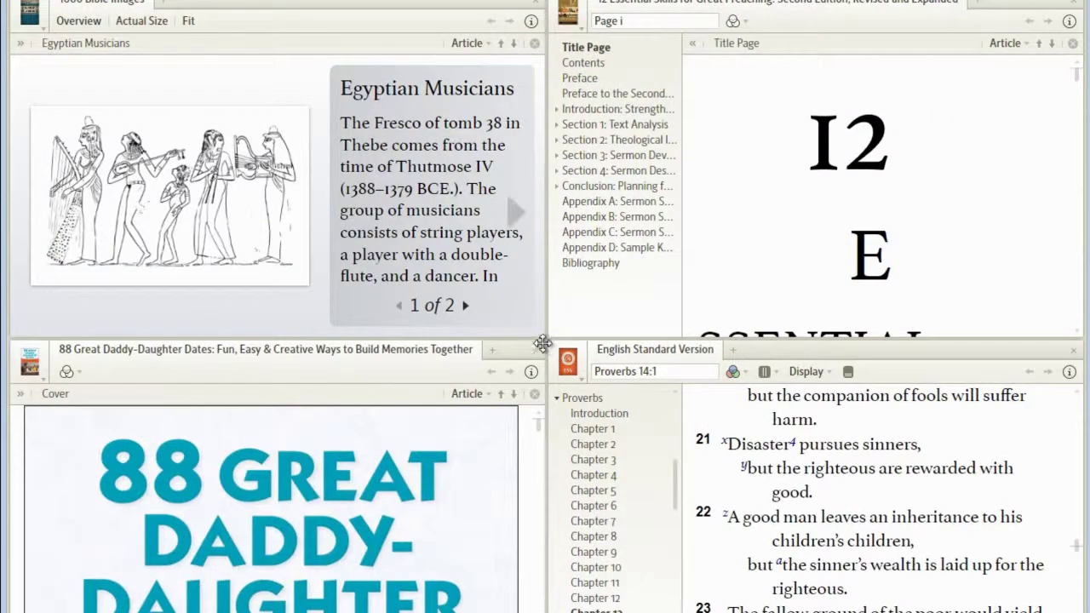
pyautogui.moveTo(547, 337); pyautogui.dragTo(548, 253)
pyautogui.moveTo(551, 416)
pyautogui.mouseDown()
pyautogui.moveTo(804, 397)
pyautogui.moveTo(377, 381)
pyautogui.moveTo(617, 375)
pyautogui.moveTo(606, 385)
pyautogui.mouseUp()
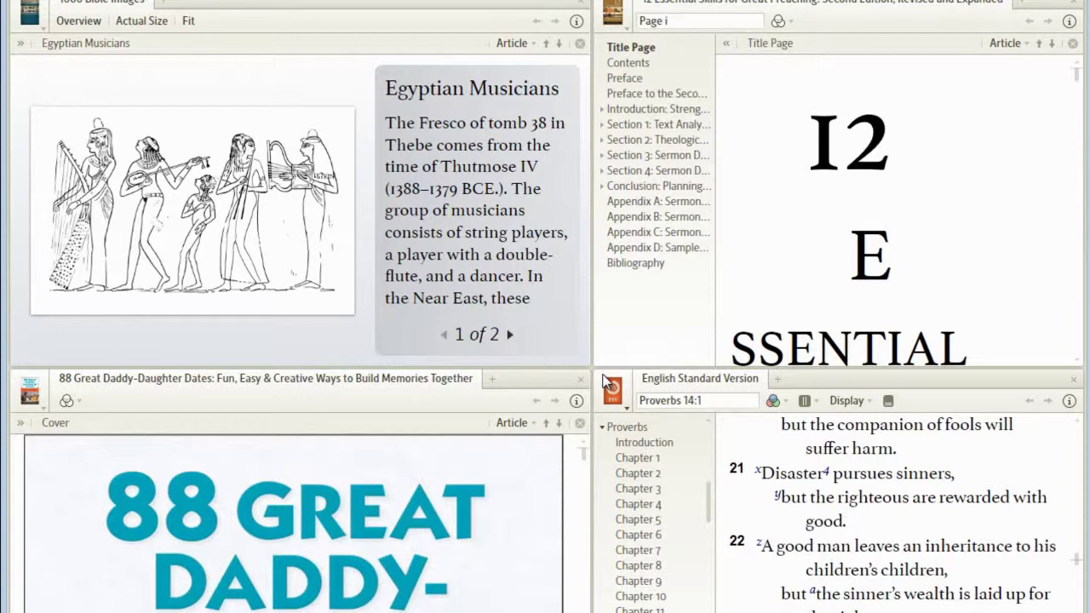